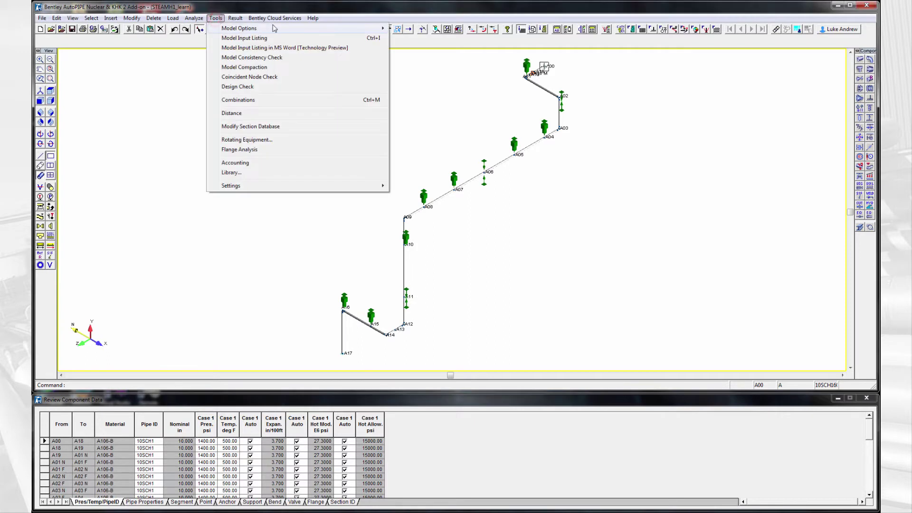
Review the model options and accept the dynamic analysis settings.
mouse_move(364, 28)
left_click(408, 58)
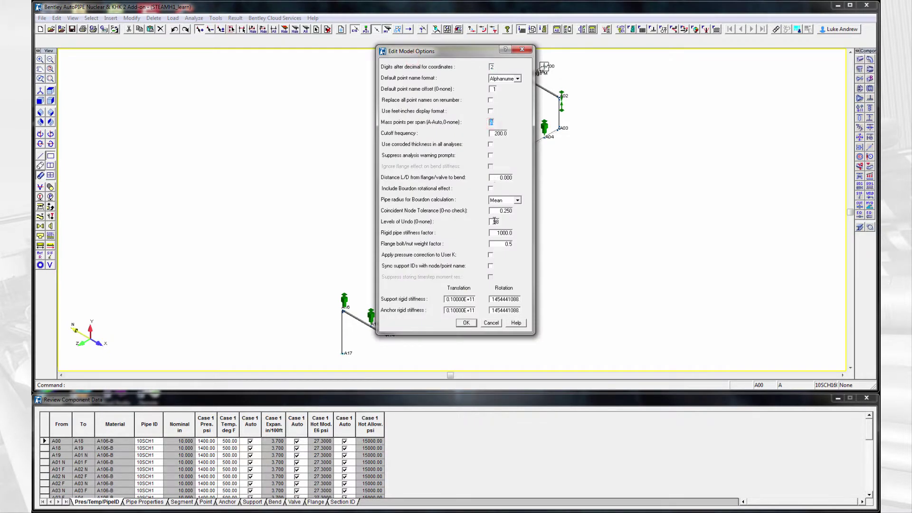
left_click(467, 323)
left_click(173, 18)
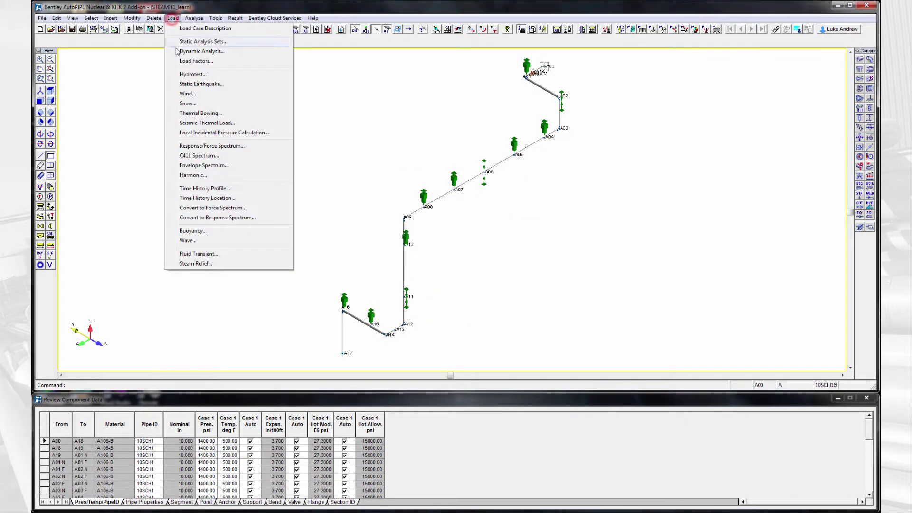
left_click(177, 51)
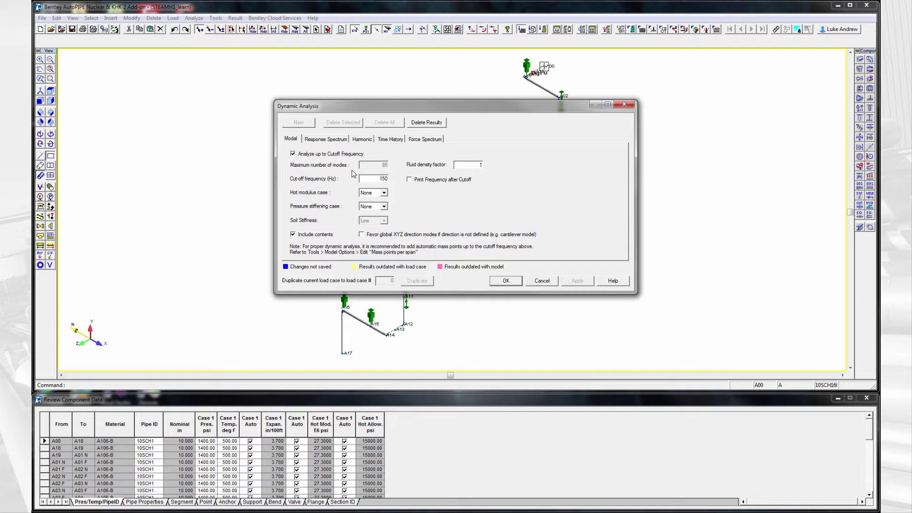
left_click(505, 281)
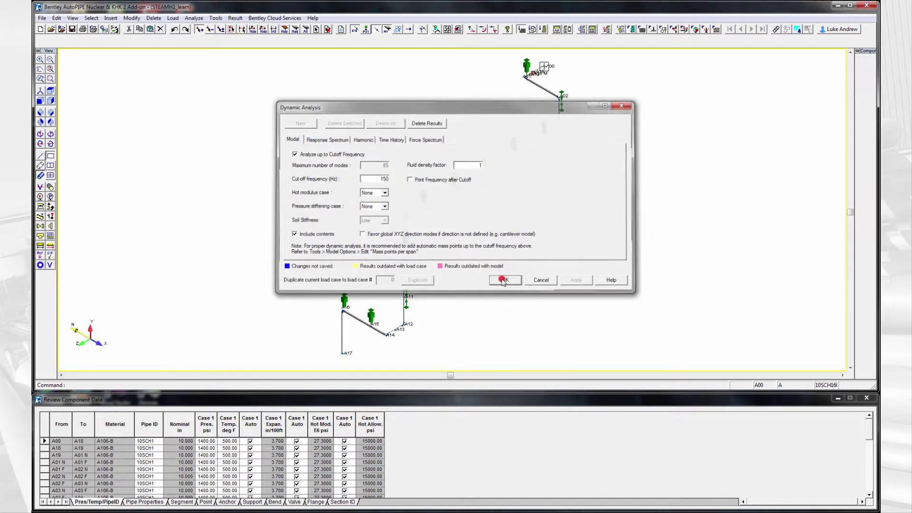
Analyze the whole model with automatically selected analyses, including modal.
left_click(193, 18)
left_click(199, 27)
left_click(494, 144)
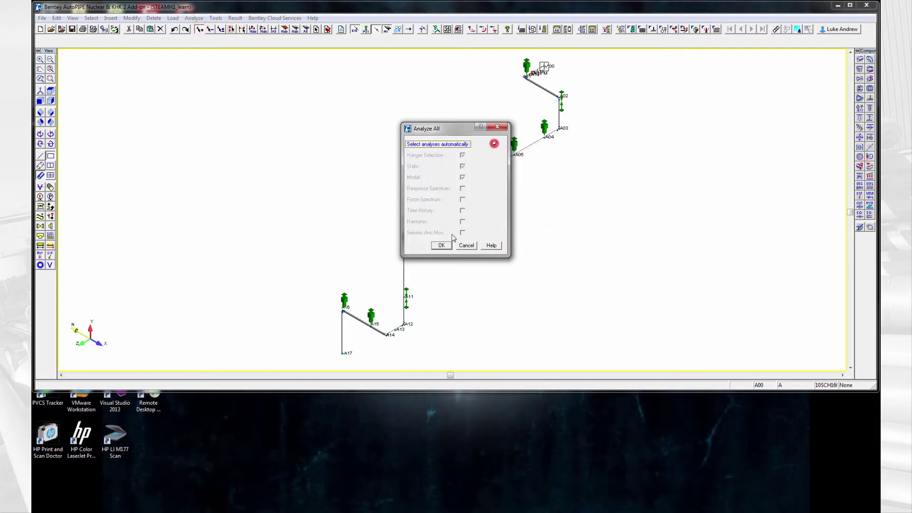
left_click(443, 246)
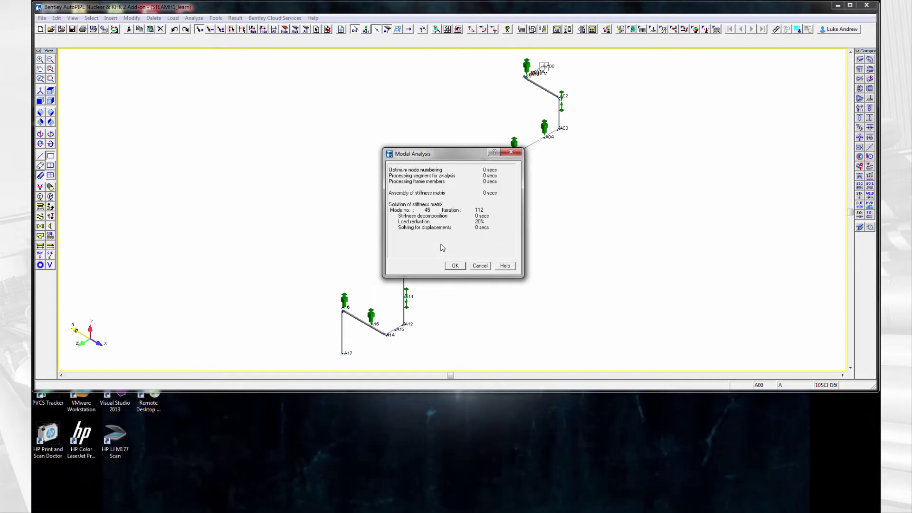
left_click(705, 30)
Animate the mode shapes, stepping ahead to mode 5 at 1.6037 Hz.
left_click(452, 195)
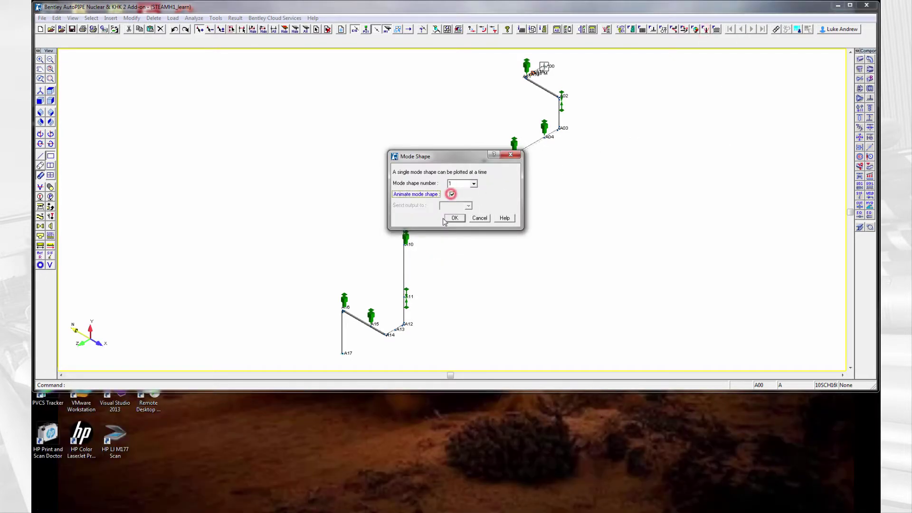
left_click(454, 218)
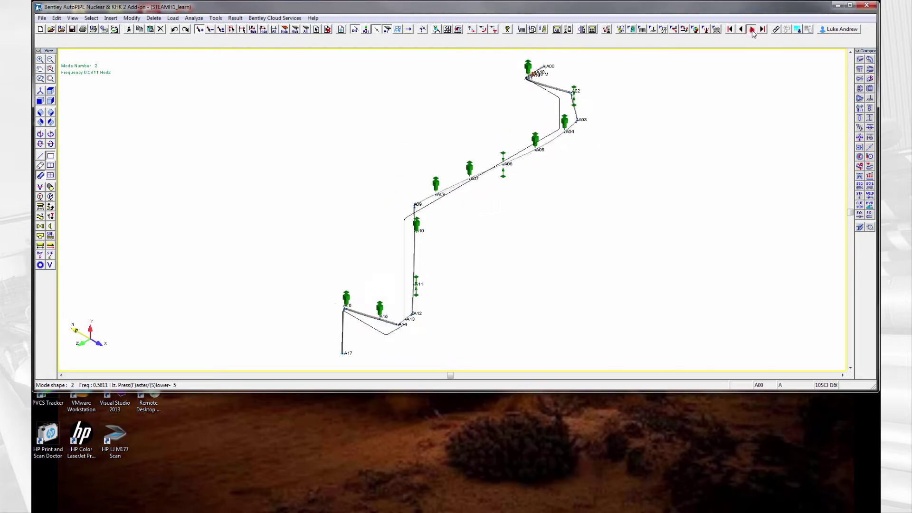
double_click(752, 29)
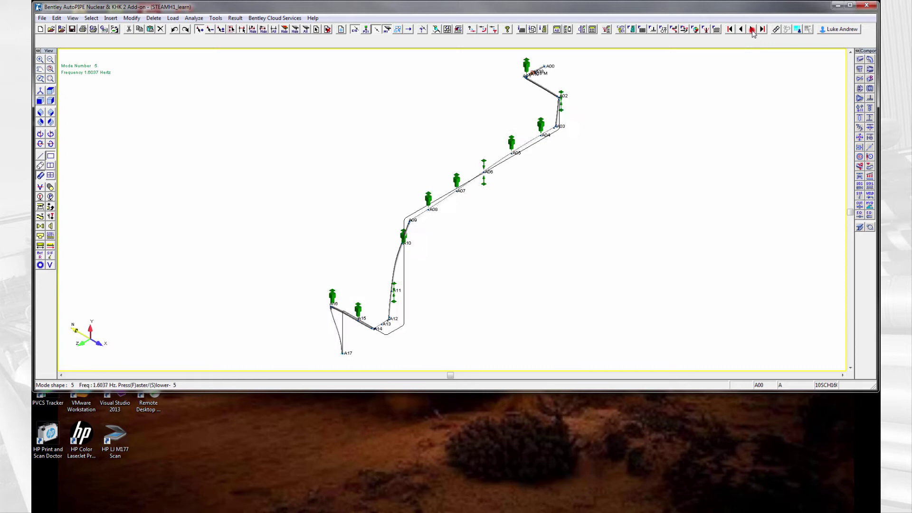
double_click(752, 30)
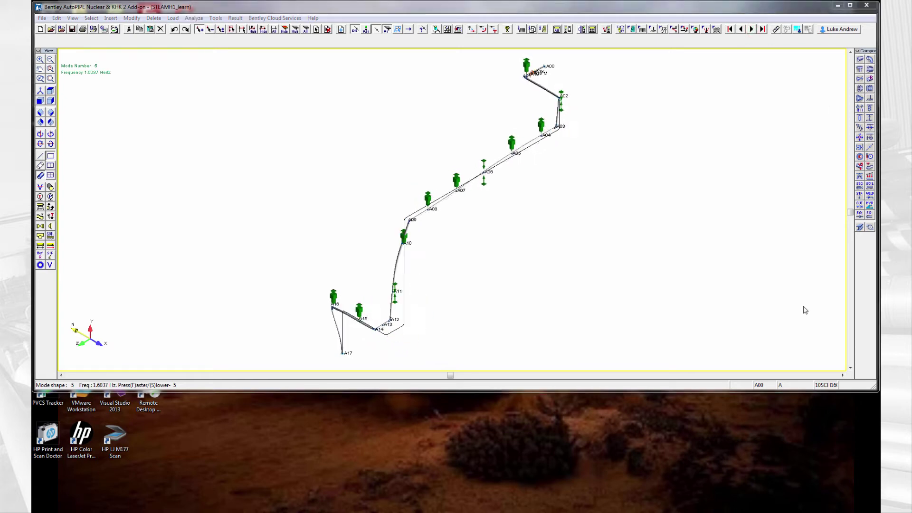
left_click(642, 30)
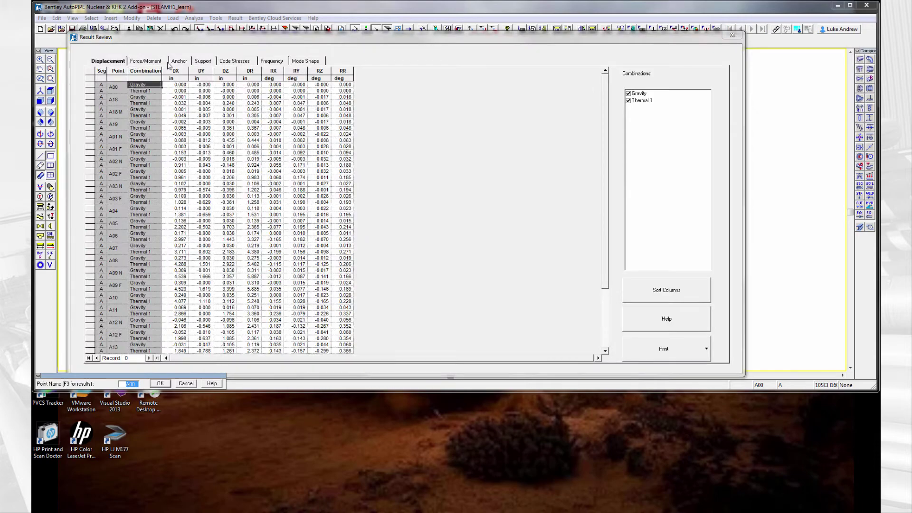
Check the Frequency table down to mode 85's cumulative mass: 98.49 X, 78.60 Y, 97.72 Z.
left_click(273, 62)
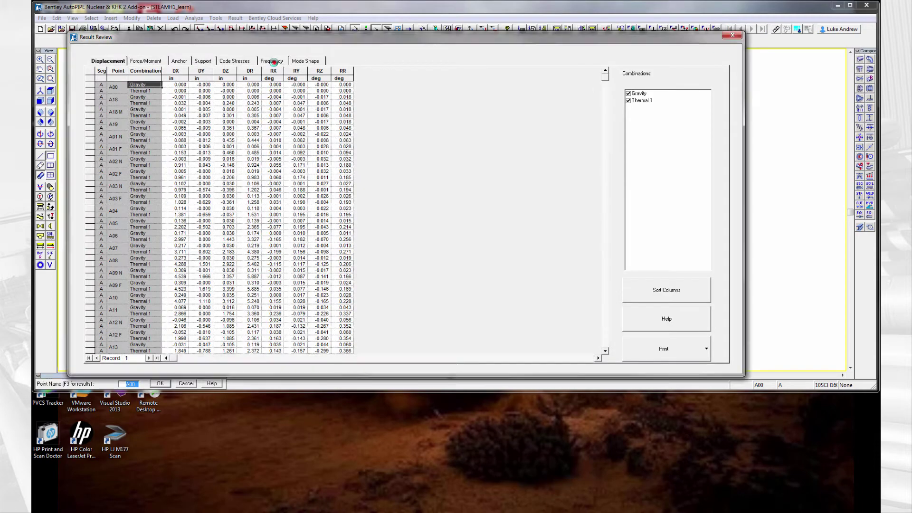
left_click_drag(608, 140, 606, 281)
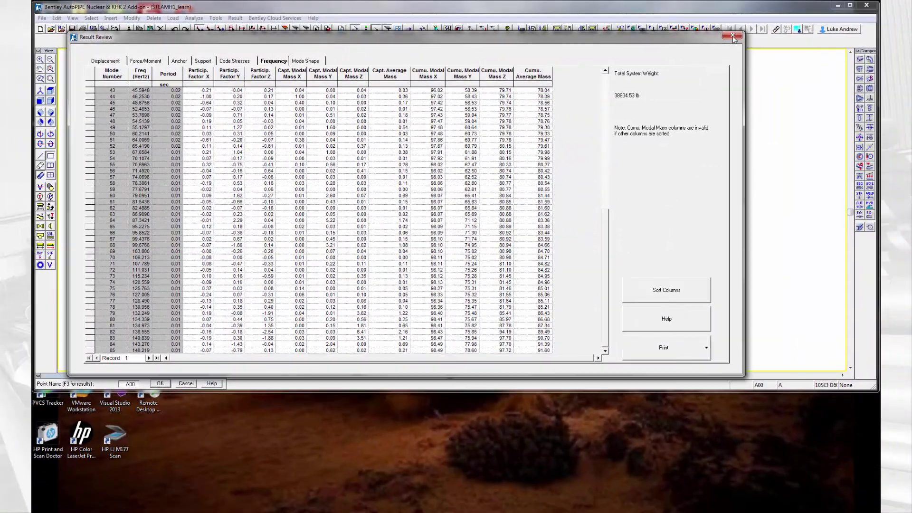
Close the results, zoom in on the A18 valve and make A18 the current point.
left_click(733, 36)
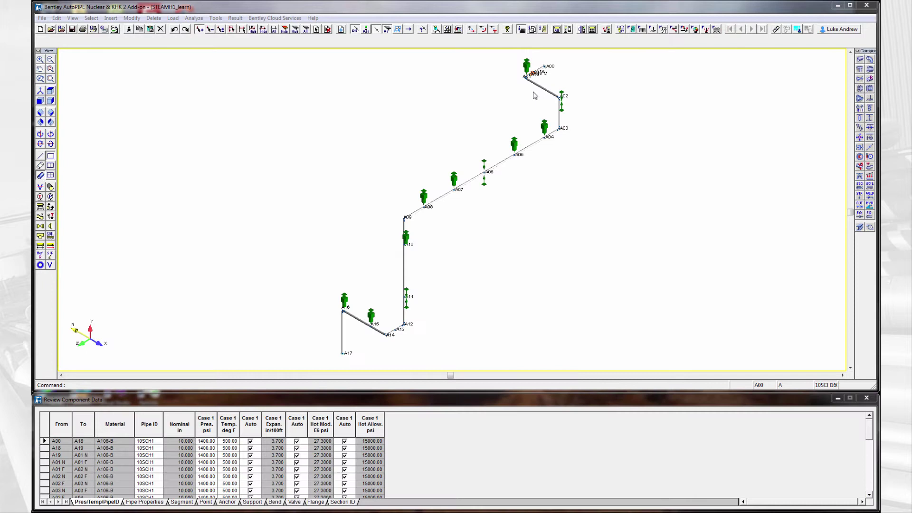
scroll(532, 74, "up", 5)
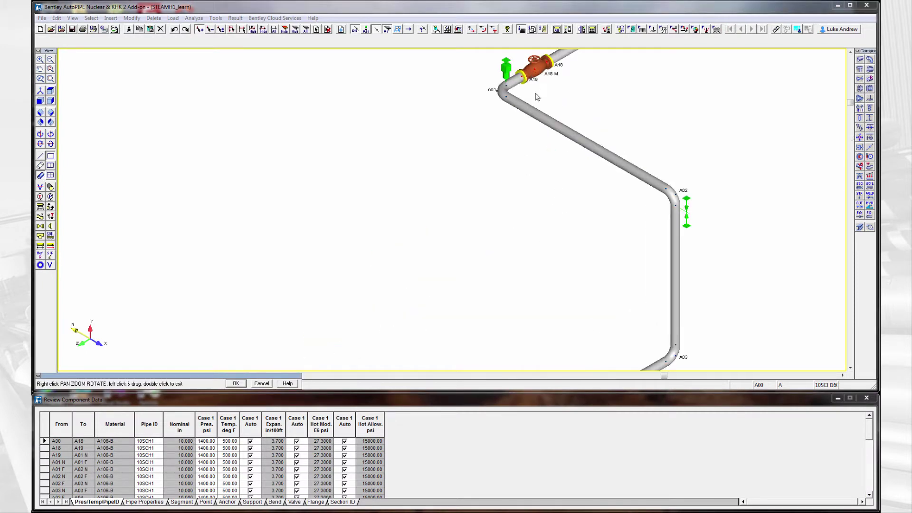
double_click(501, 157)
left_click(502, 157)
scroll(502, 157, "up", 3)
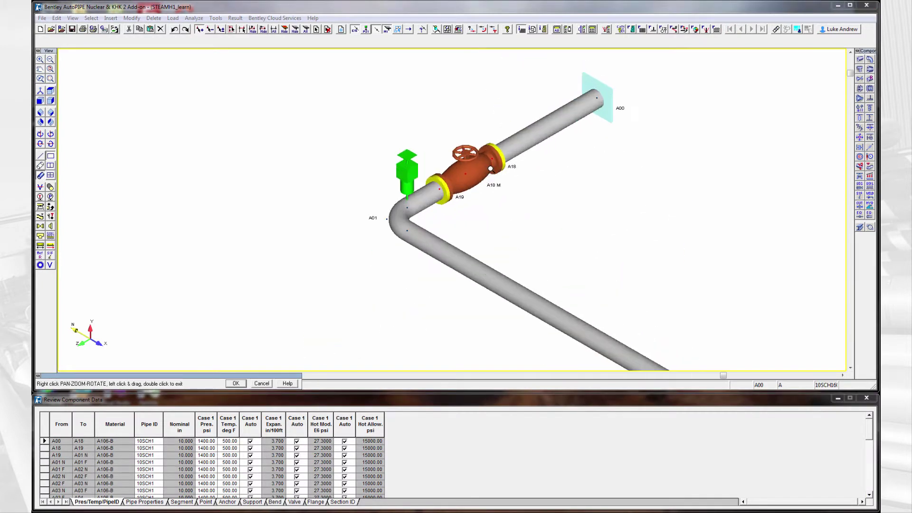
Define steam fluid transient S1 from A18 to A17, generating a 0.127388 s force history.
left_click(172, 18)
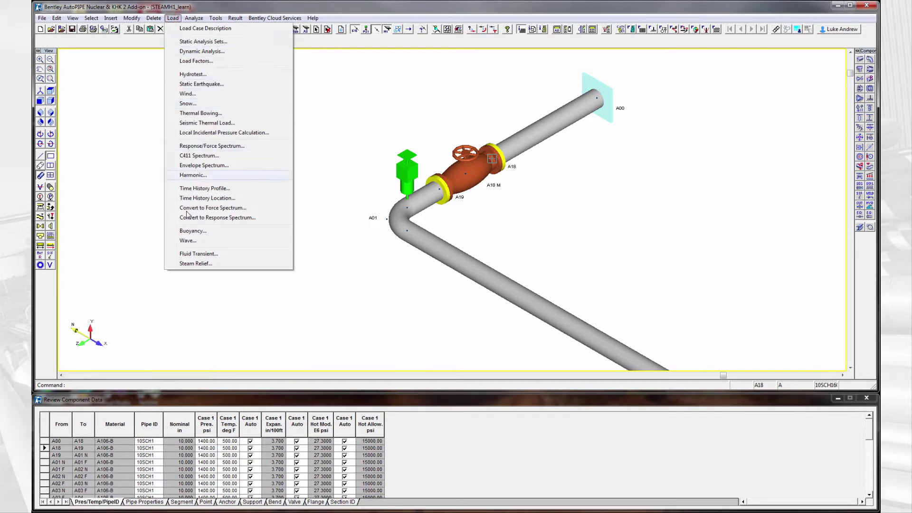
left_click(195, 254)
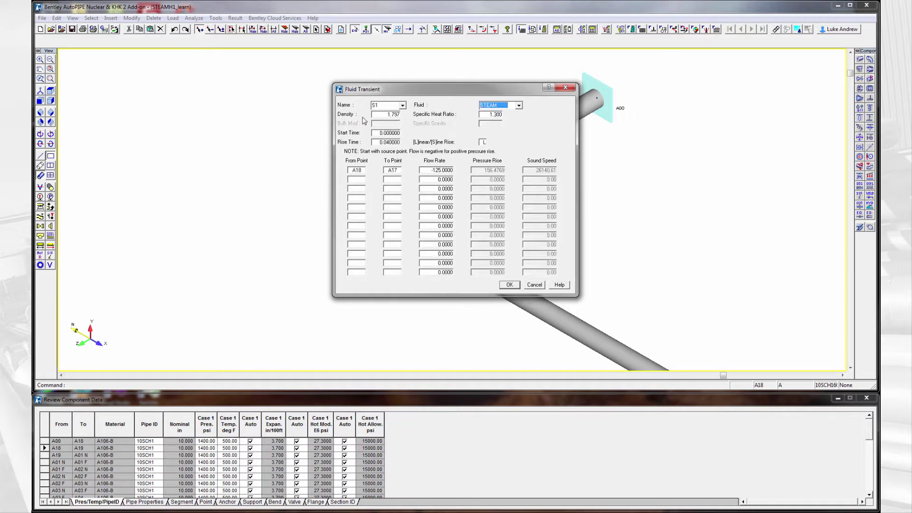
left_click(513, 285)
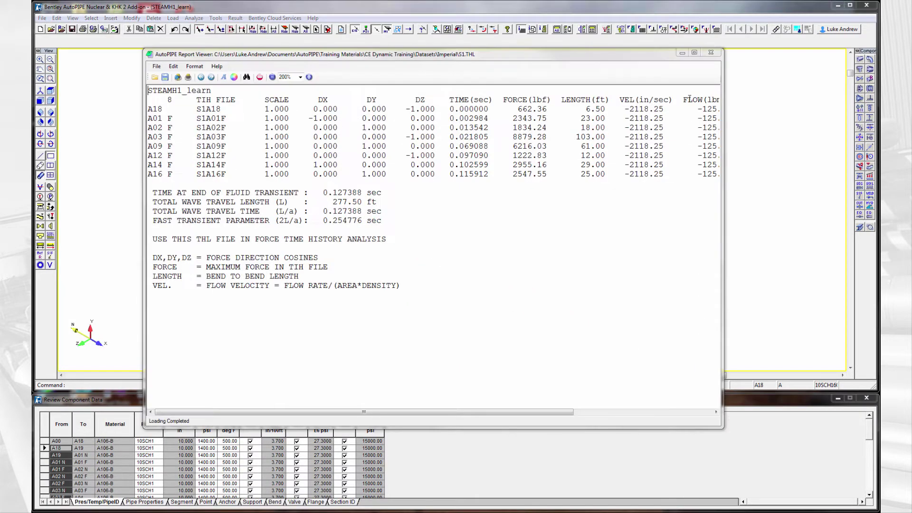
left_click(717, 55)
Add a new time history load case that uses file S1.
left_click(172, 18)
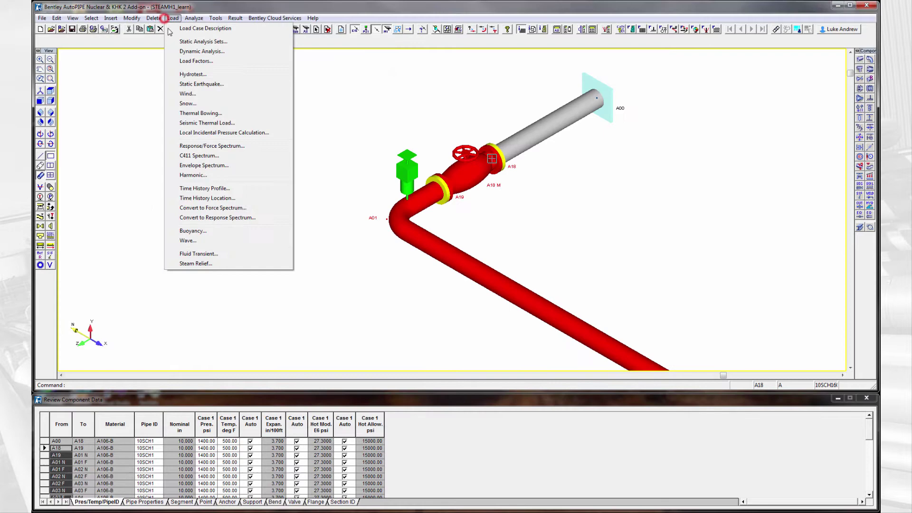
left_click(187, 51)
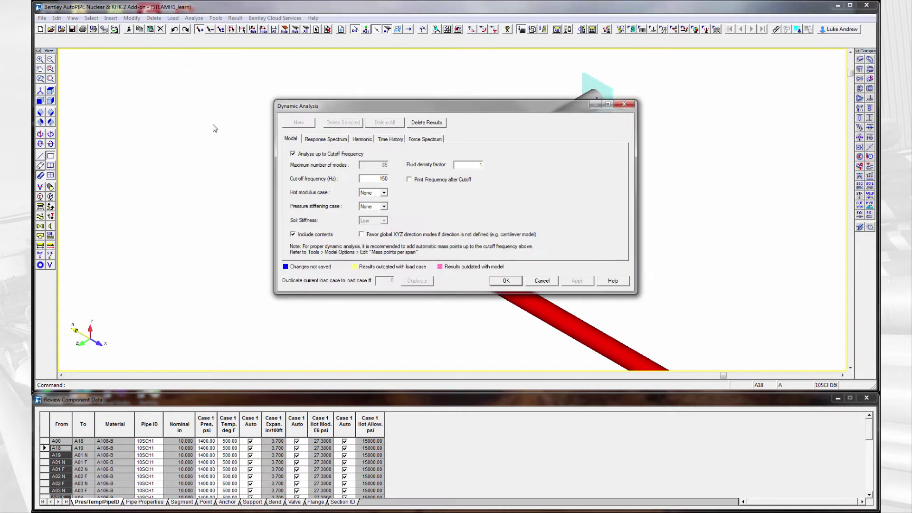
left_click(384, 140)
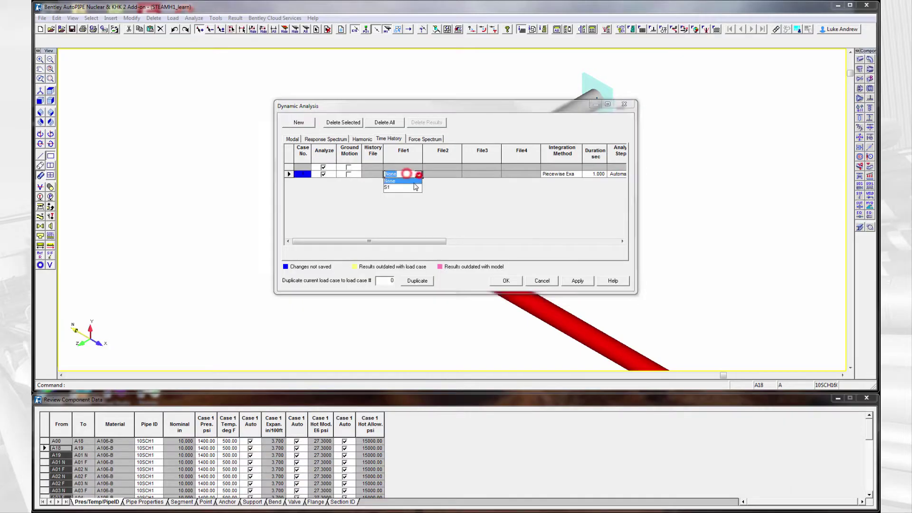
left_click(412, 188)
left_click(637, 198)
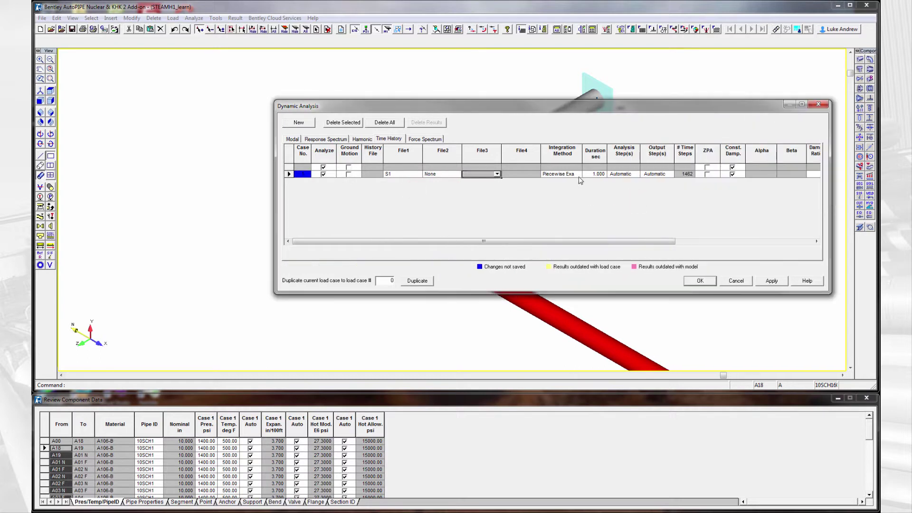
Set Wilson Theta integration with a 3.5 s duration and accept the case.
left_click(579, 177)
left_click(580, 183)
type("3.5")
key("Tab")
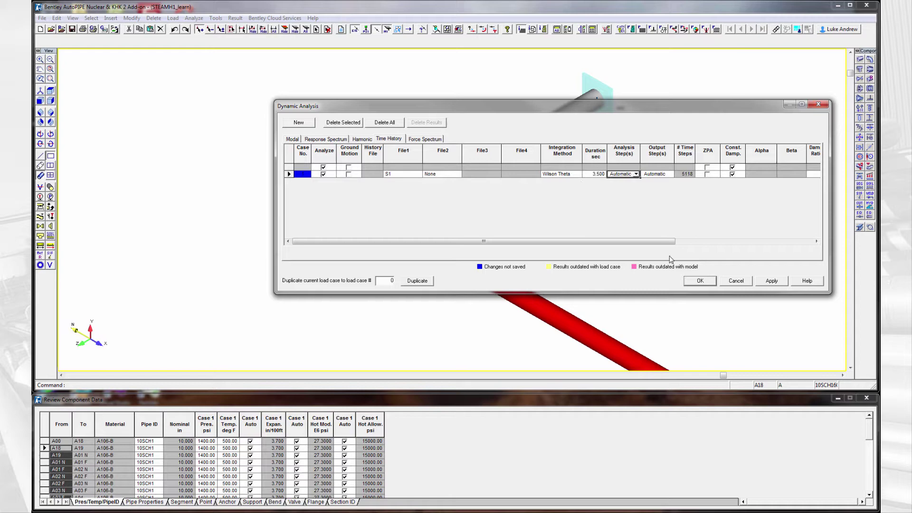
left_click_drag(632, 241, 814, 243)
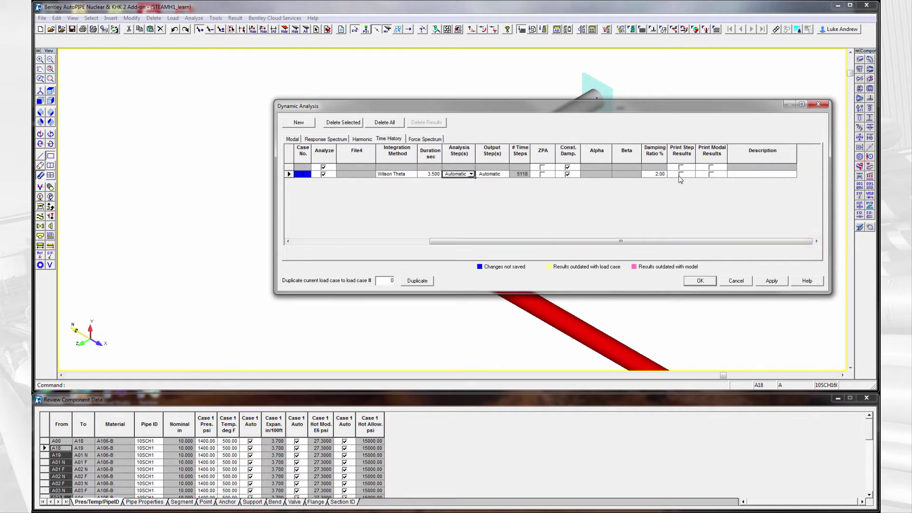
left_click(700, 281)
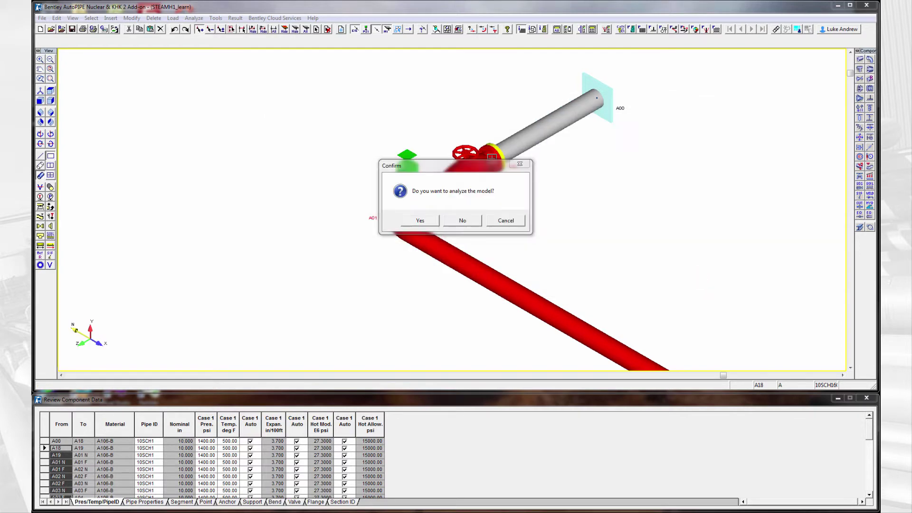
left_click(506, 220)
left_click(215, 19)
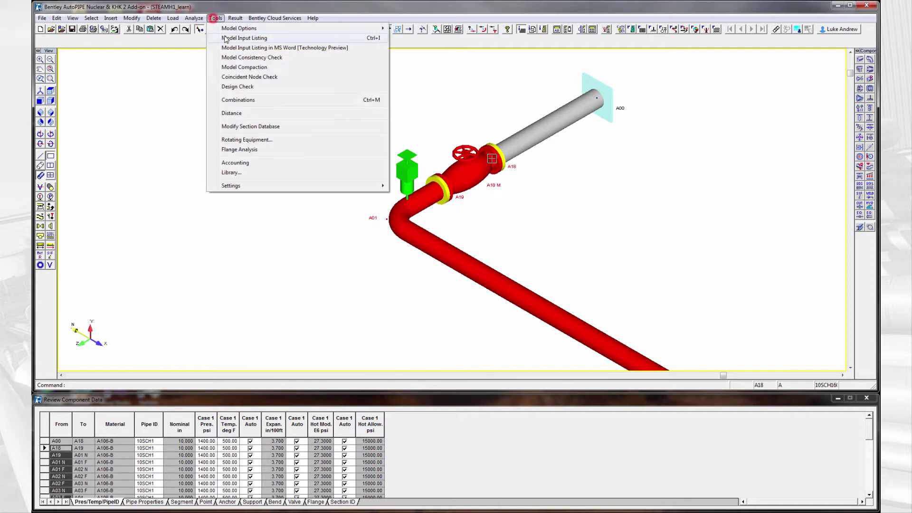
Set the number of thermal/pressure cases to 2 in General Model Options.
mouse_move(249, 30)
left_click(420, 29)
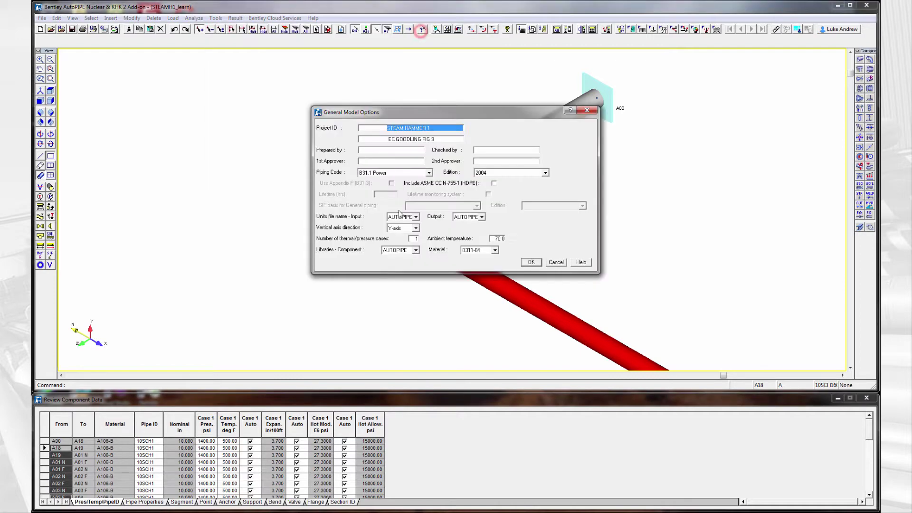
left_click(416, 239)
left_click(531, 261)
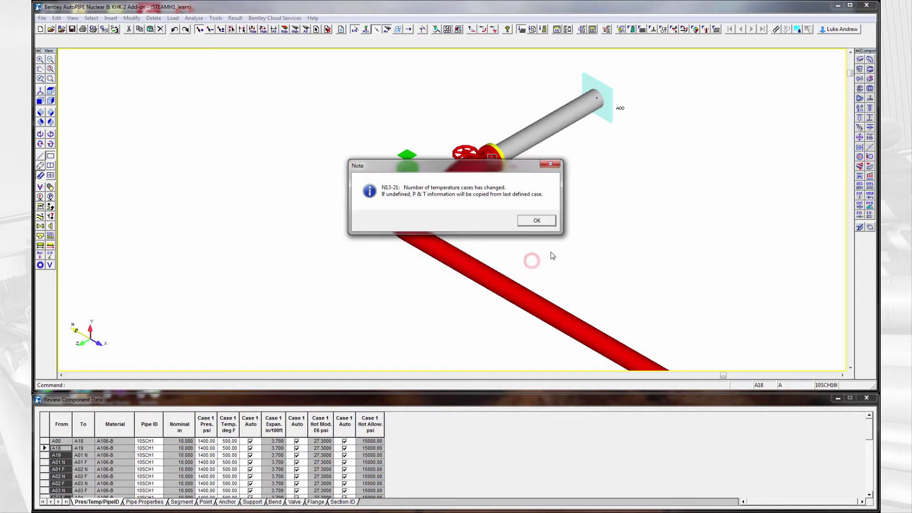
left_click(538, 221)
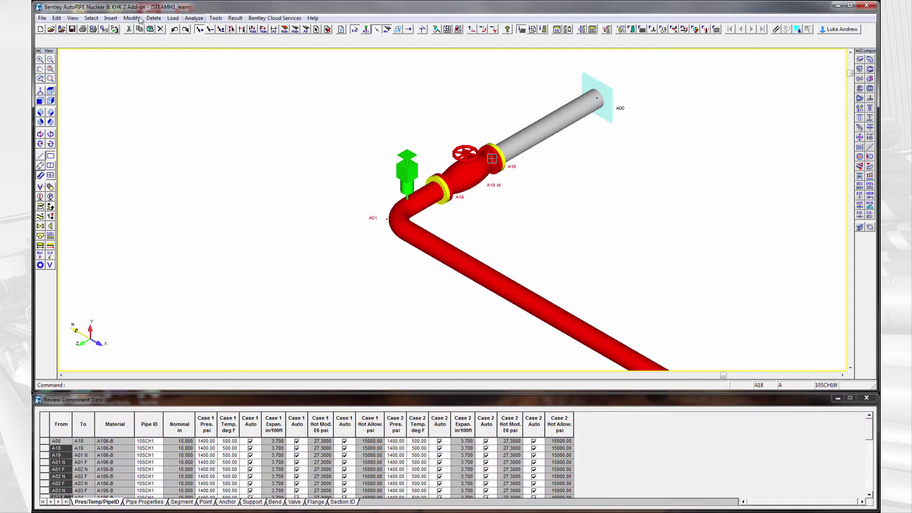
Define the steam hammer fluid transient from A18 to A17, giving about 156 psi rise.
left_click(172, 18)
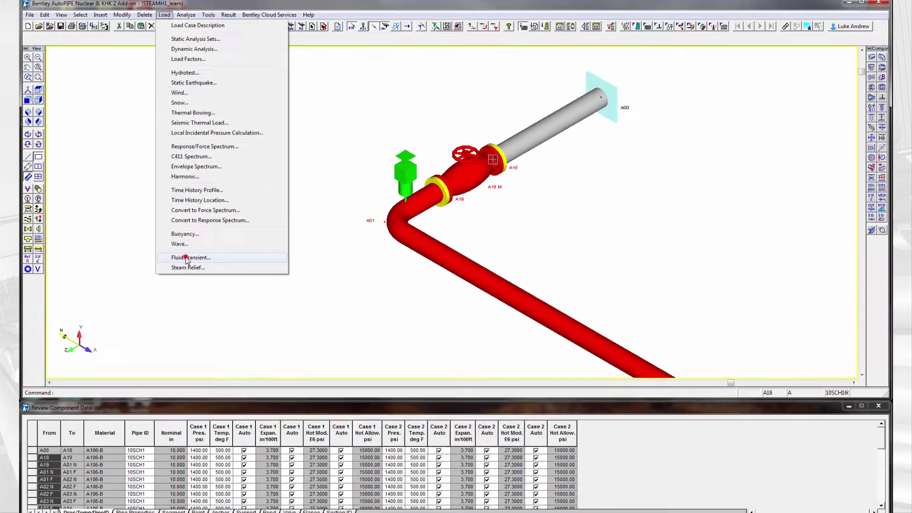
left_click(186, 259)
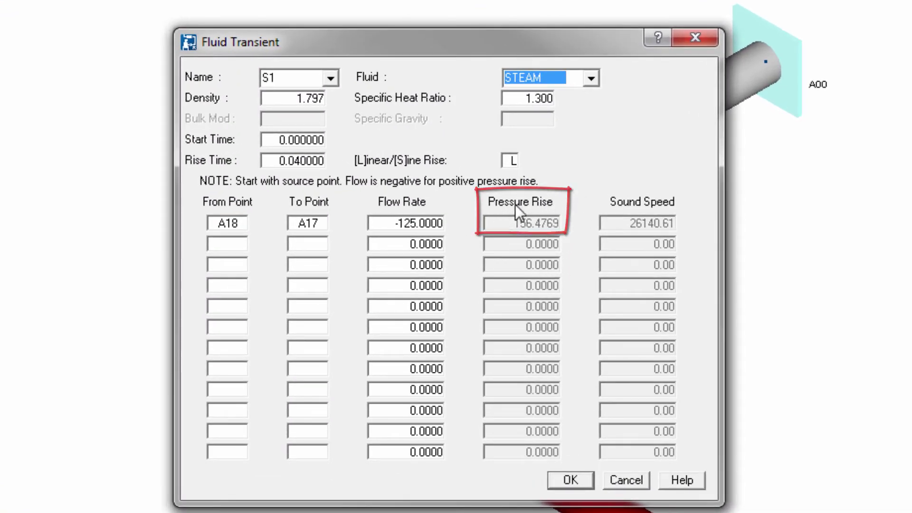
left_click(558, 479)
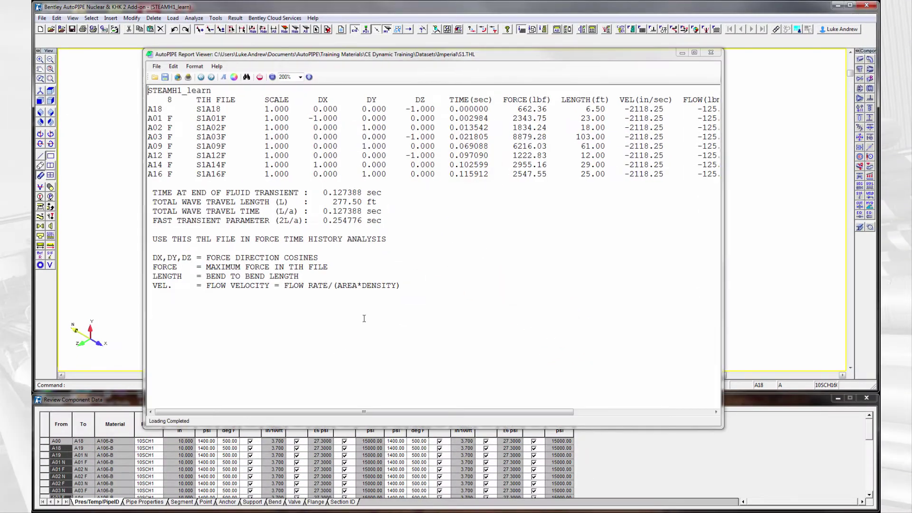
Set the Case 2 pressure to 1556 psi from A00 down to A17.
left_click(711, 53)
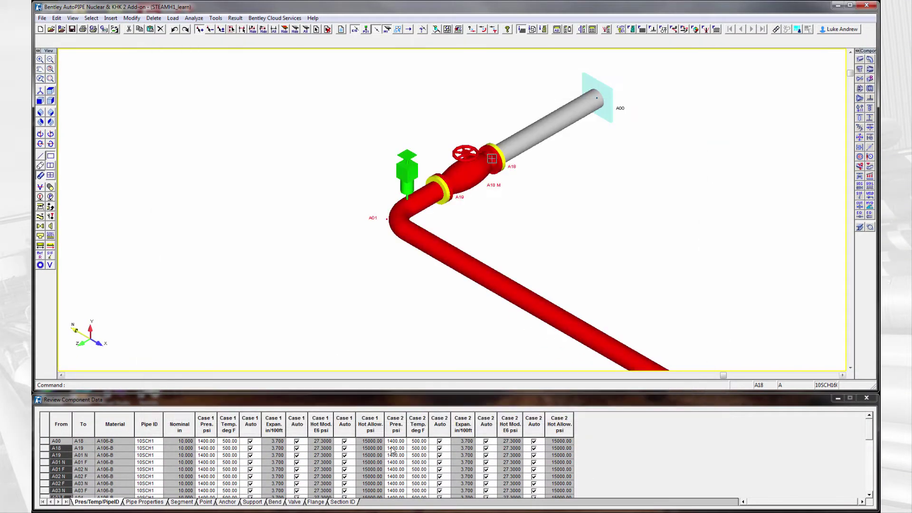
left_click(397, 442)
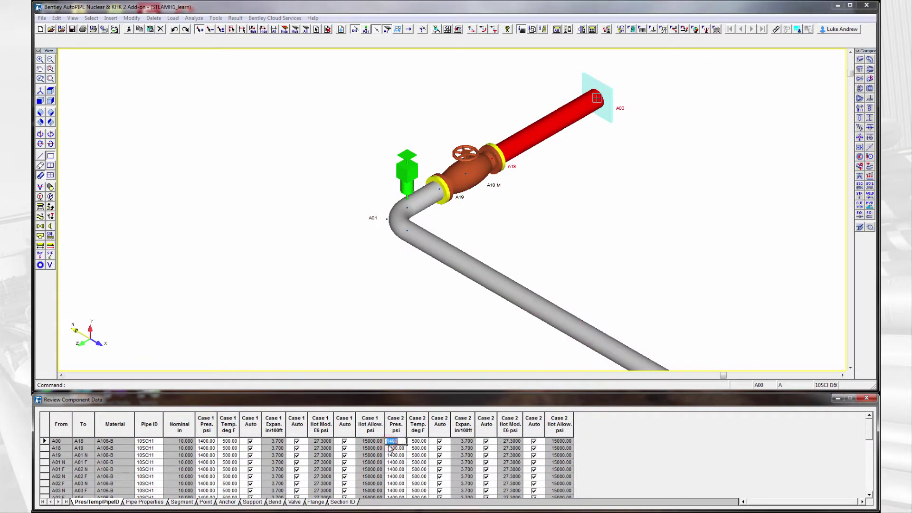
left_click_drag(406, 443, 390, 470)
left_click(390, 469)
Create a single default static analysis set without analyzing yet.
left_click(172, 18)
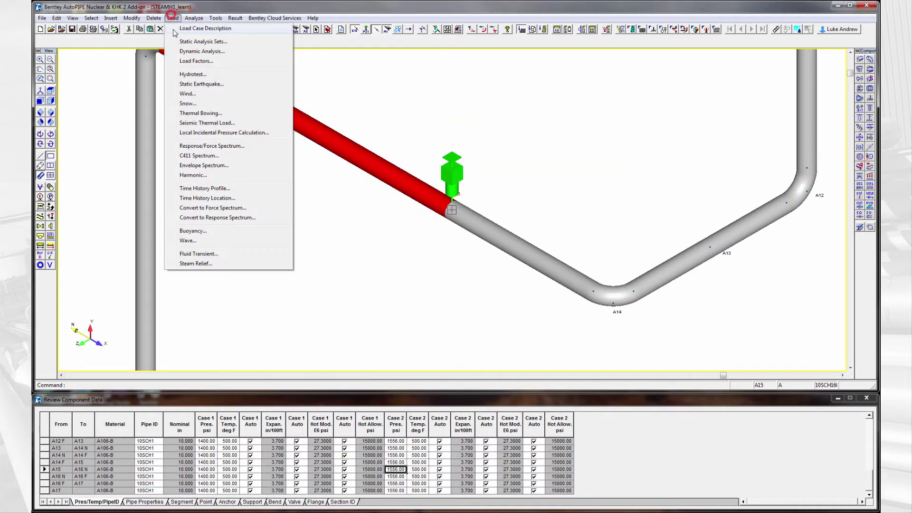
left_click(183, 41)
left_click(506, 137)
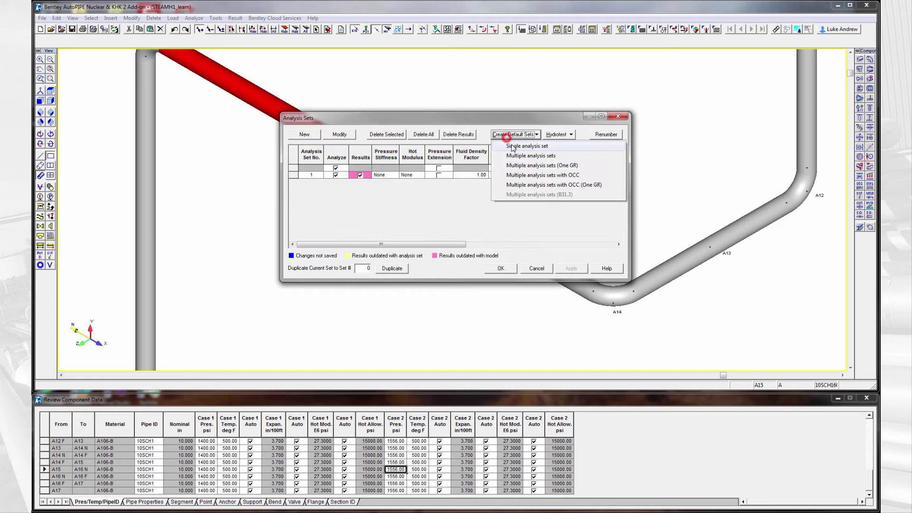
left_click(512, 147)
left_click(457, 220)
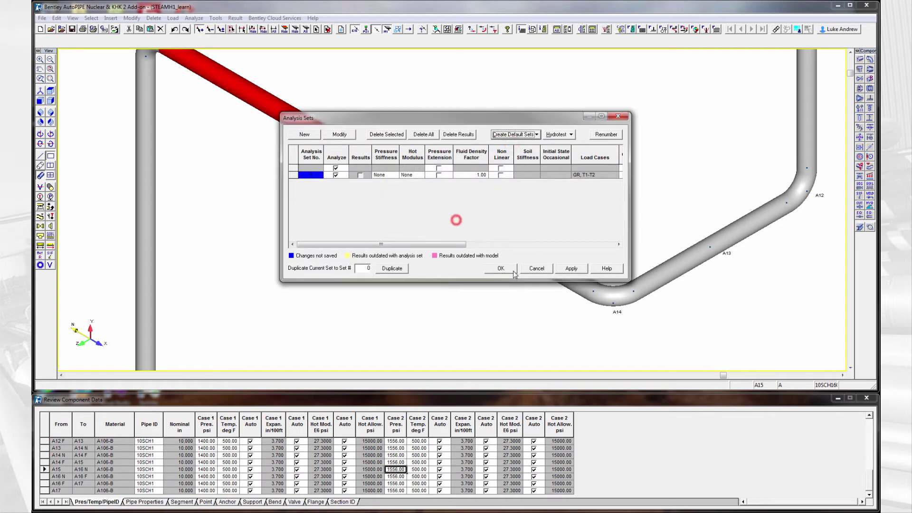
left_click(500, 268)
left_click(463, 221)
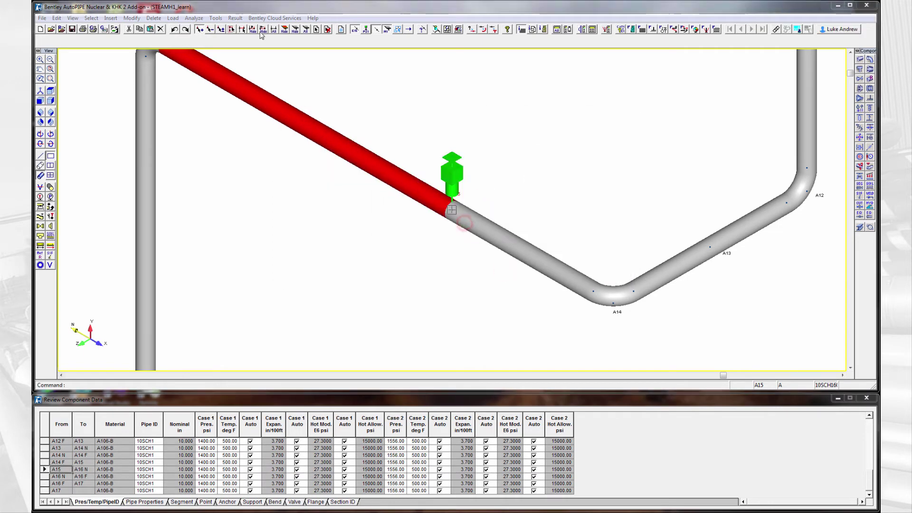
Review the Sus. + M1 code combination and plot its colour-coded stress ratios.
left_click(438, 244)
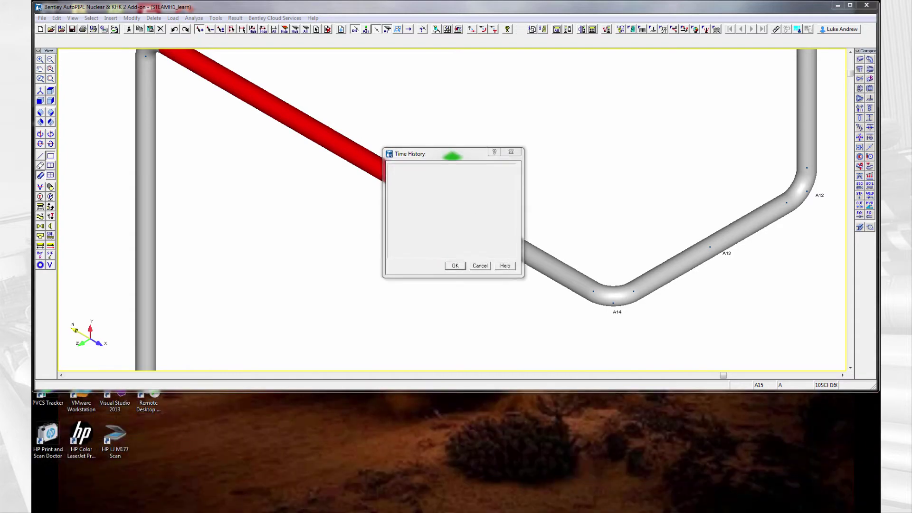
left_click(216, 17)
left_click(221, 100)
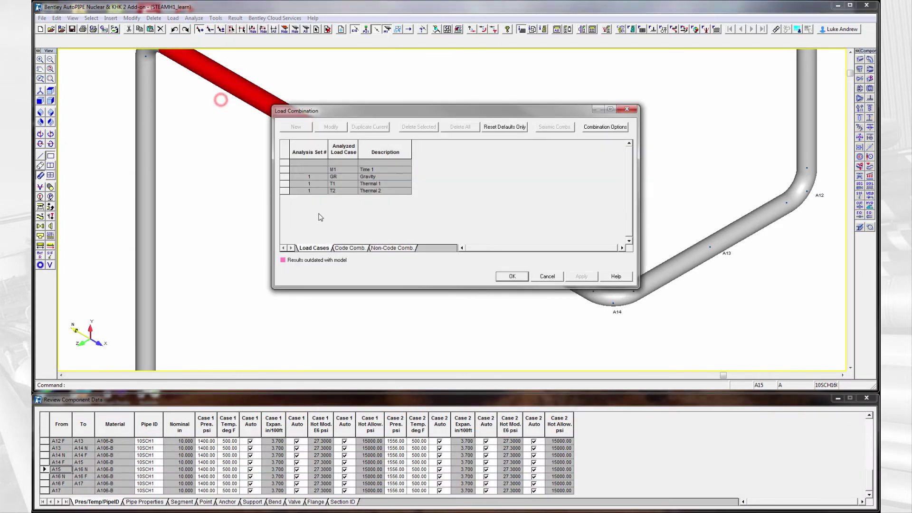
left_click(348, 254)
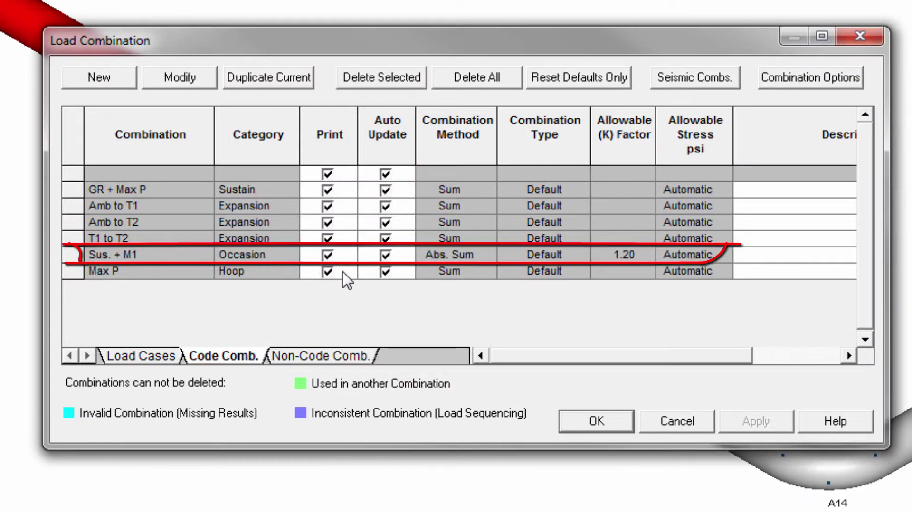
left_click(599, 421)
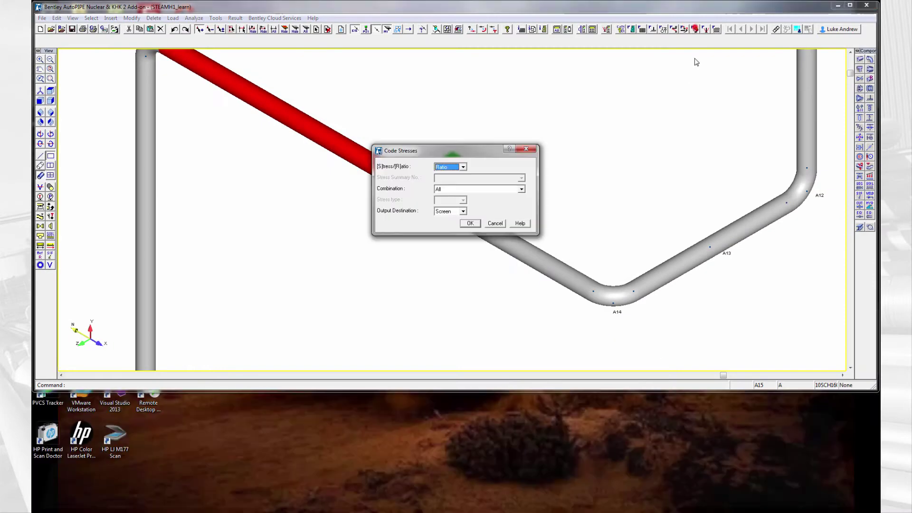
left_click(521, 189)
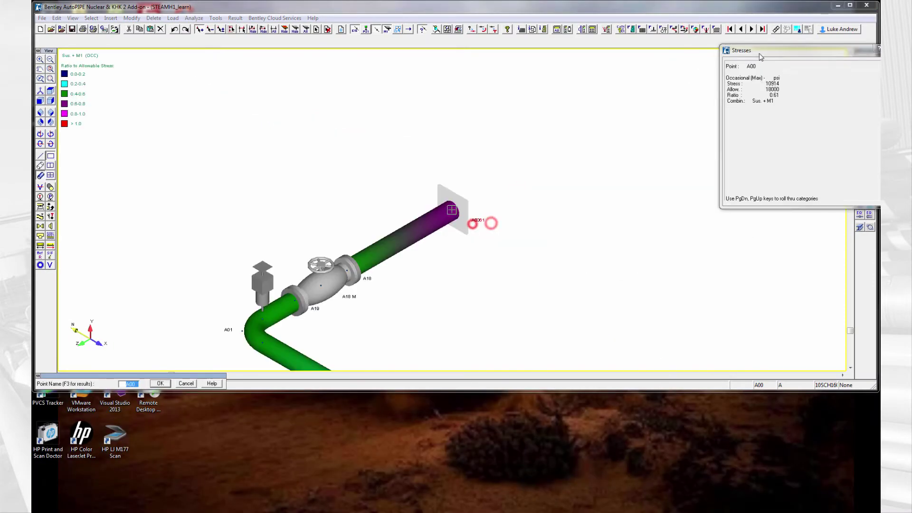
Display the deflected shape for the Time History 1 load combination.
left_click(167, 386)
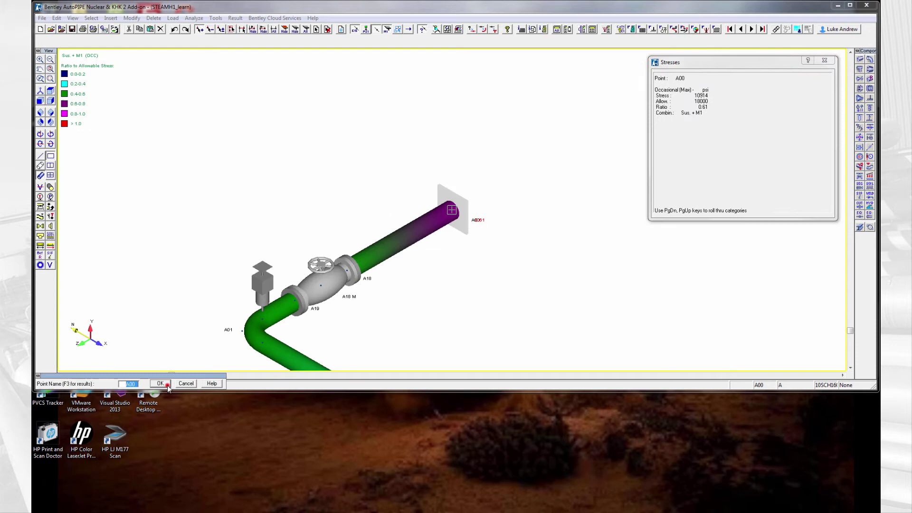
left_click(674, 28)
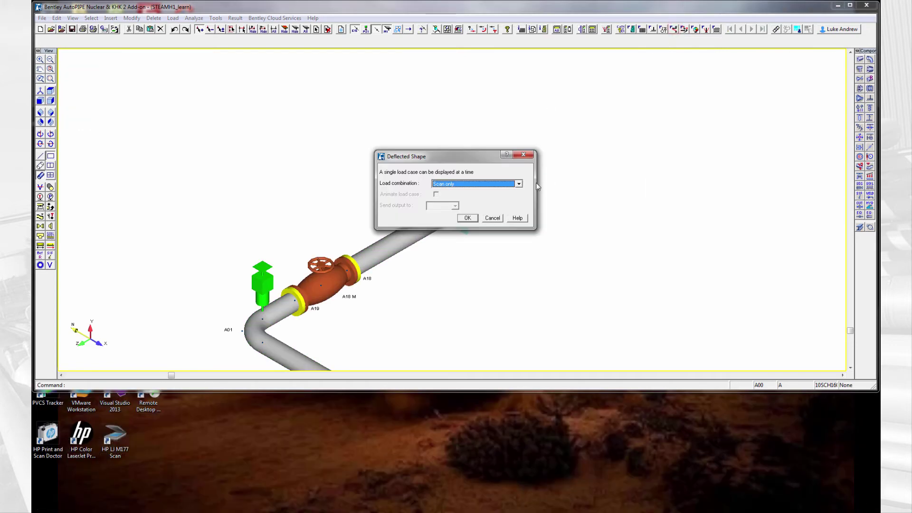
left_click(518, 184)
left_click(509, 216)
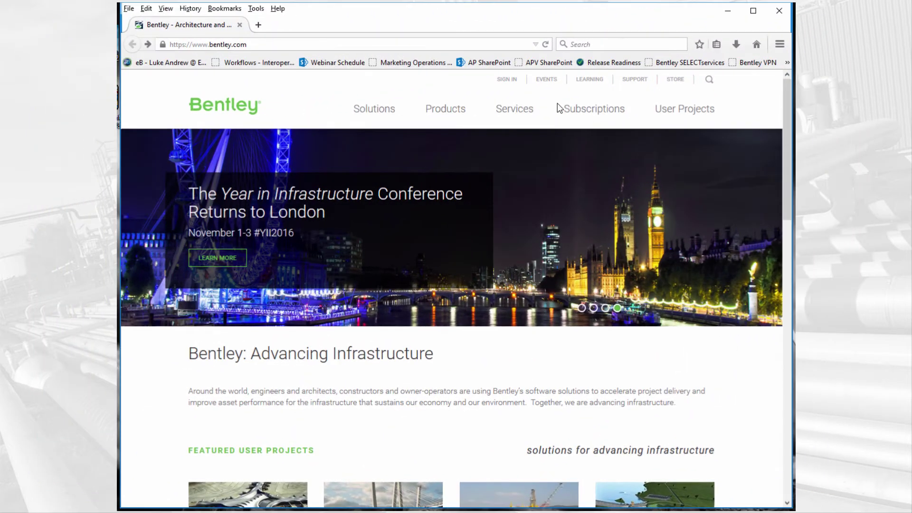
Go from Bentley Events through Success Factors Webinars to the On-Demand Videos page.
left_click(548, 79)
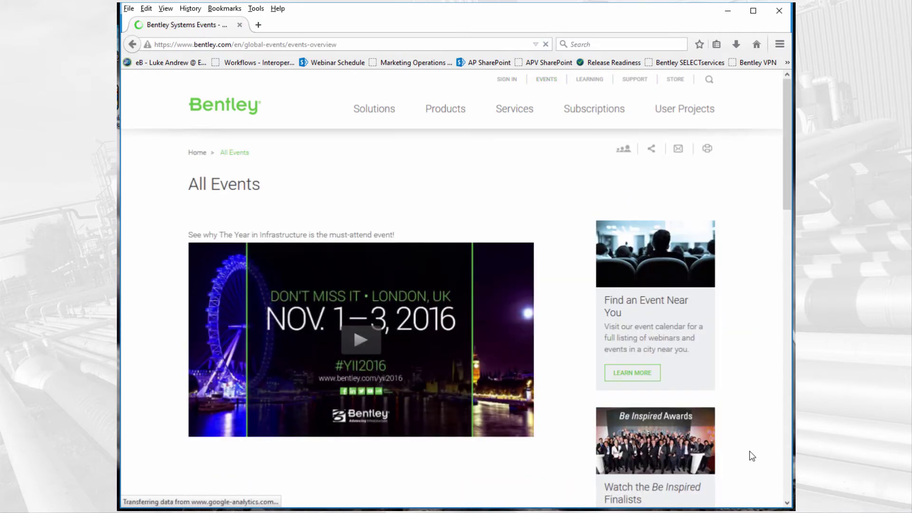
scroll(485, 326, "down", 5)
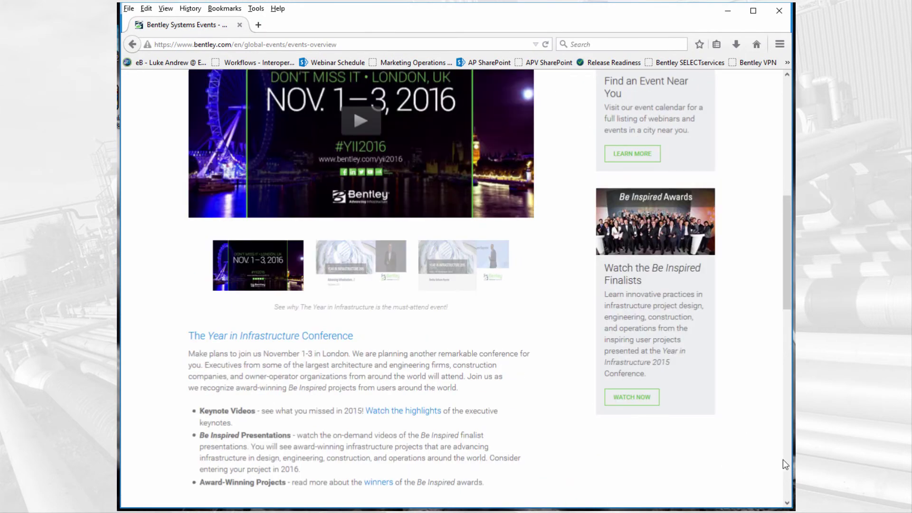
scroll(785, 463, "down", 10)
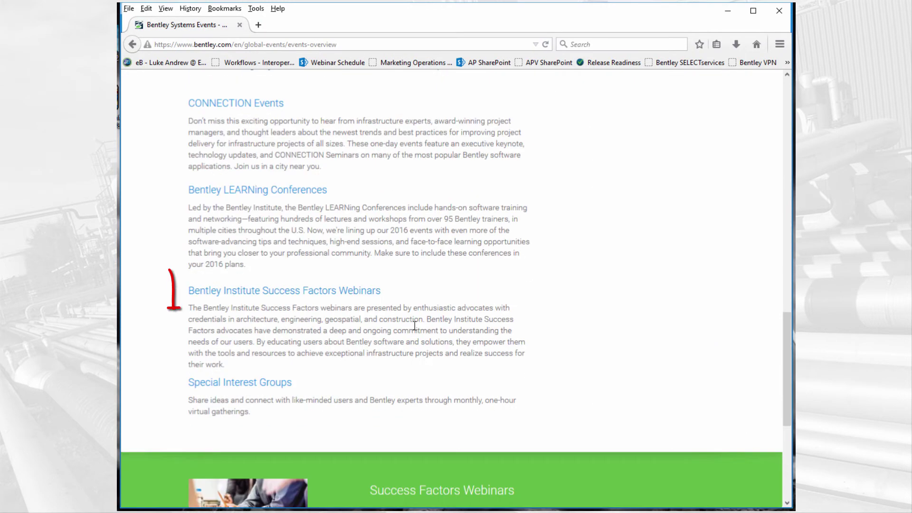
left_click(264, 295)
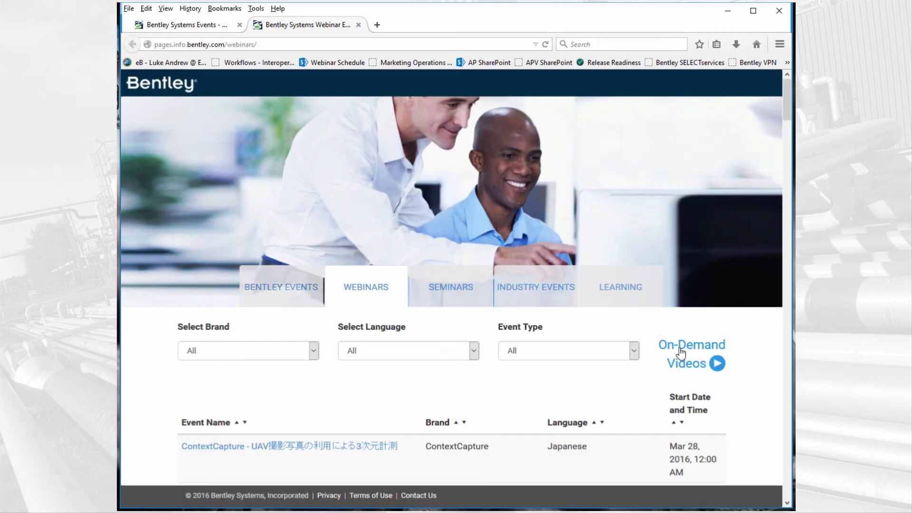
left_click(689, 352)
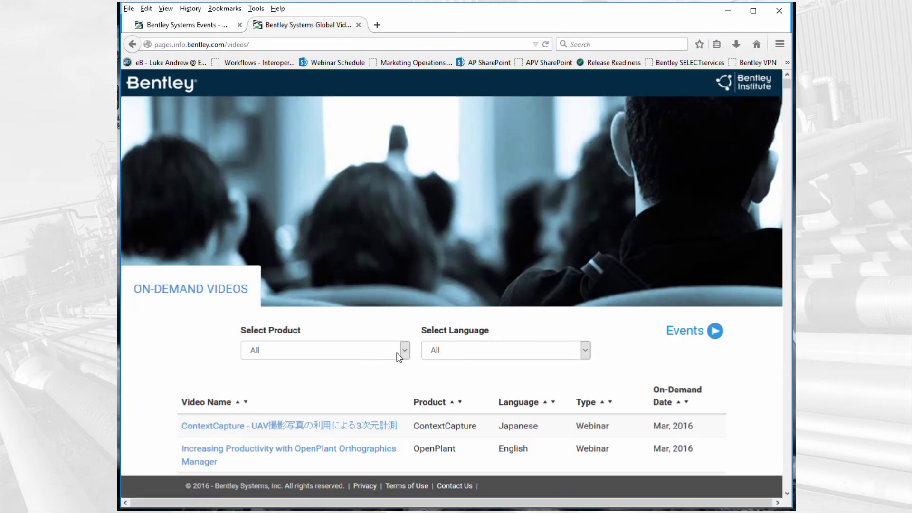
Filter the on-demand videos to AutoPIPE in English and scroll down to the fluid transient webinar.
left_click(404, 352)
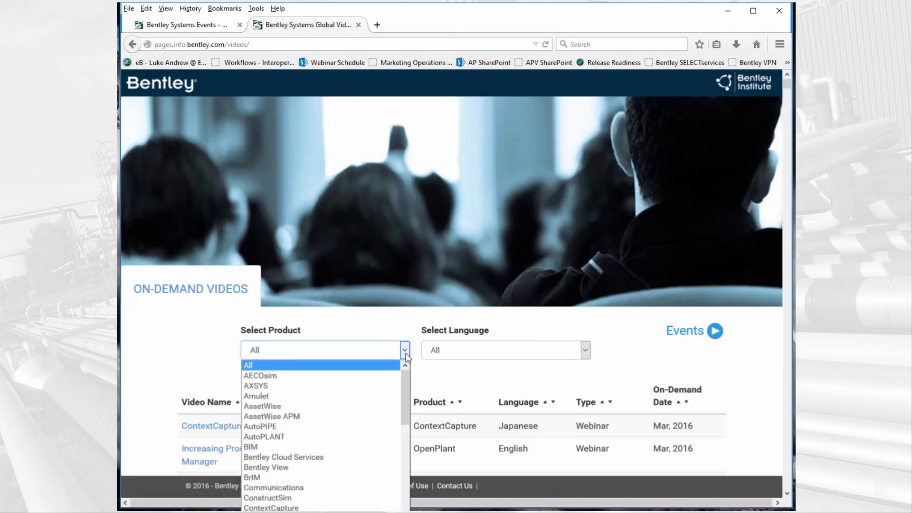
left_click(351, 427)
left_click(586, 353)
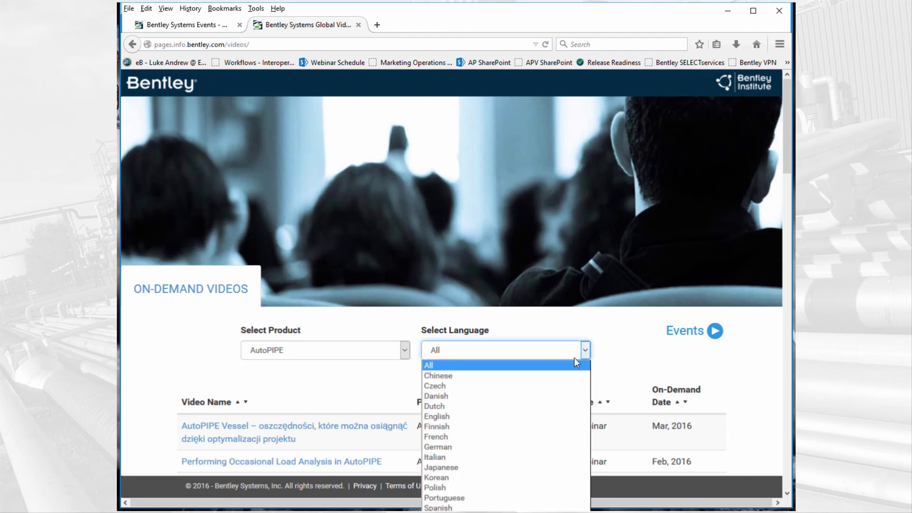
left_click(532, 417)
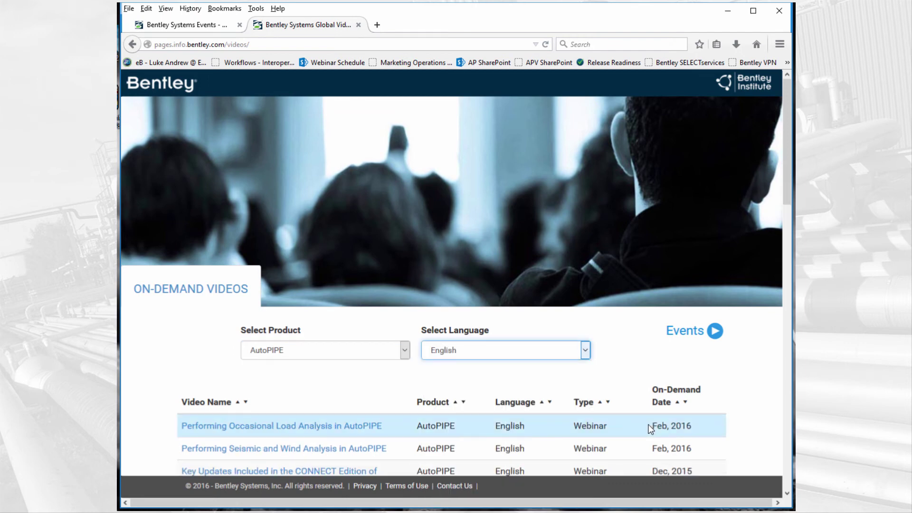
left_click_drag(786, 169, 785, 298)
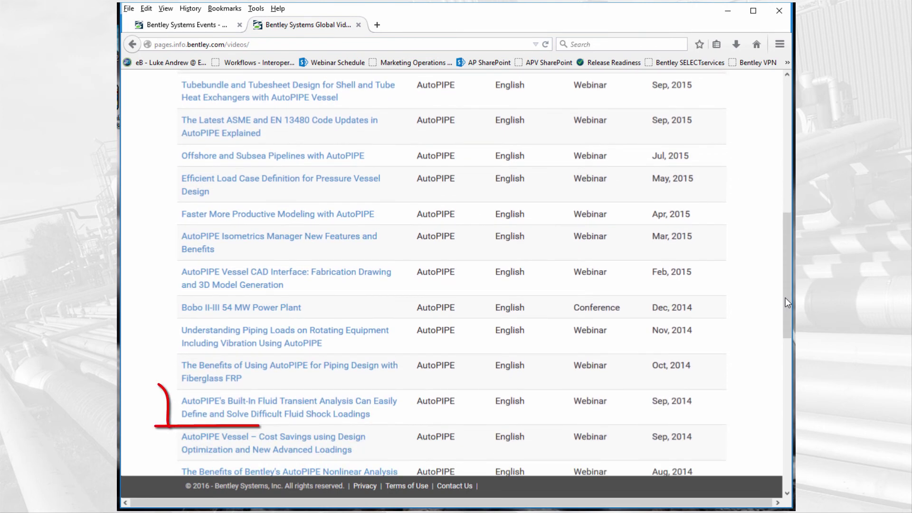